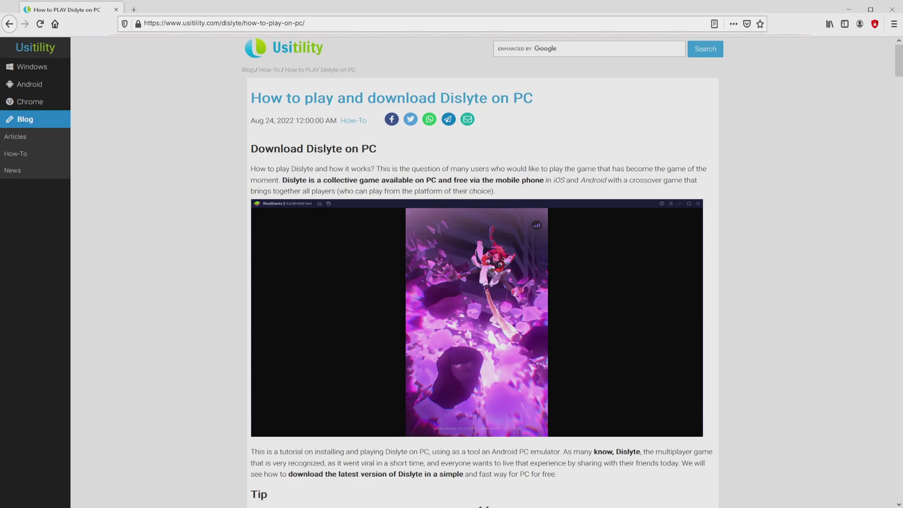
# - Open the Dislyte on PC page from the article's download link and download the BlueStacks installer for Dislyte
pyautogui.scroll(-4, 479, 273)
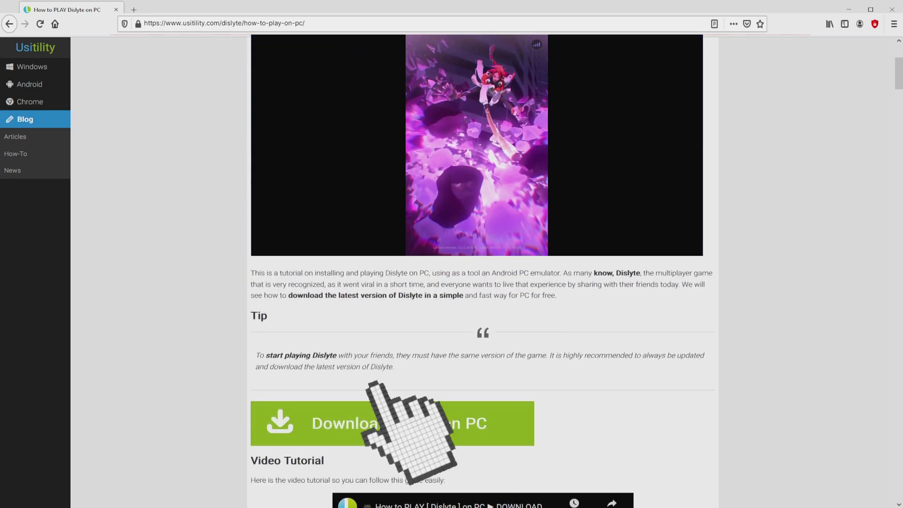
pyautogui.click(390, 424)
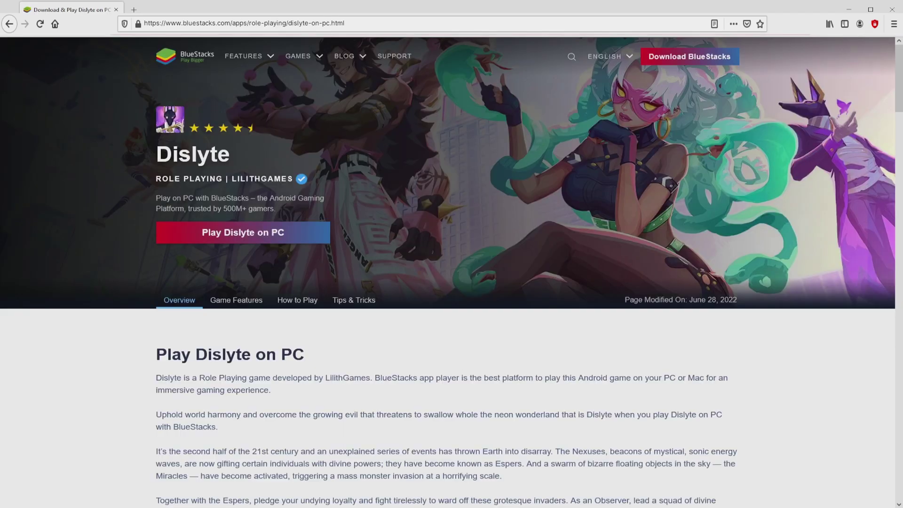
pyautogui.scroll(-15, 452, 271)
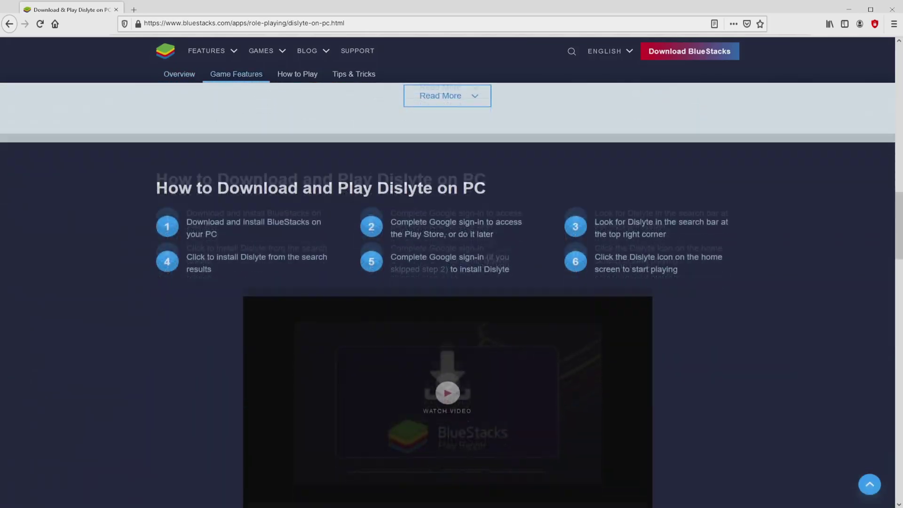
pyautogui.scroll(8, 451, 271)
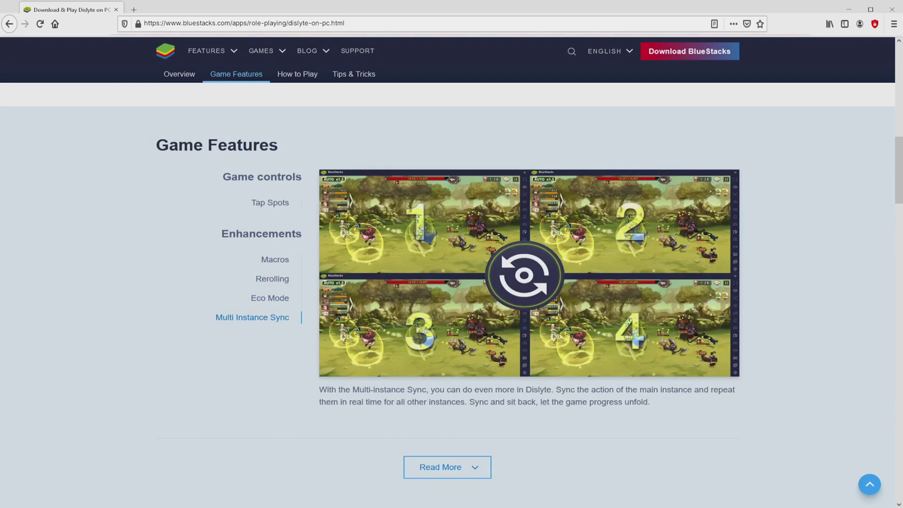
pyautogui.press('Home')
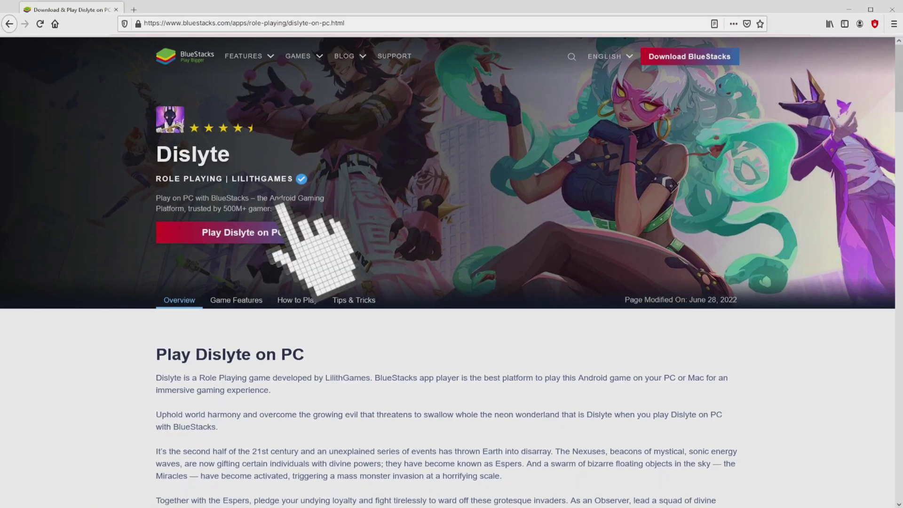
pyautogui.click(281, 232)
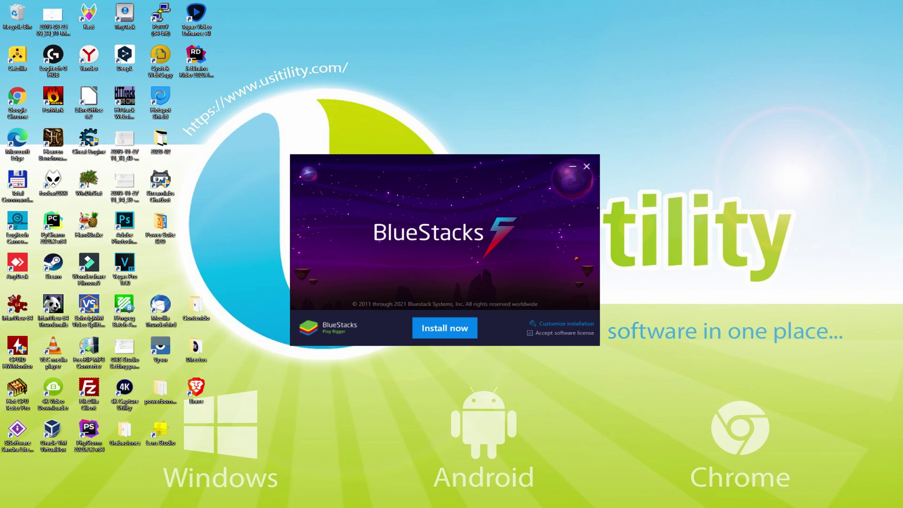
# - Check the BlueStacks data path in the custom installation options and install BlueStacks with the default settings
pyautogui.click(557, 324)
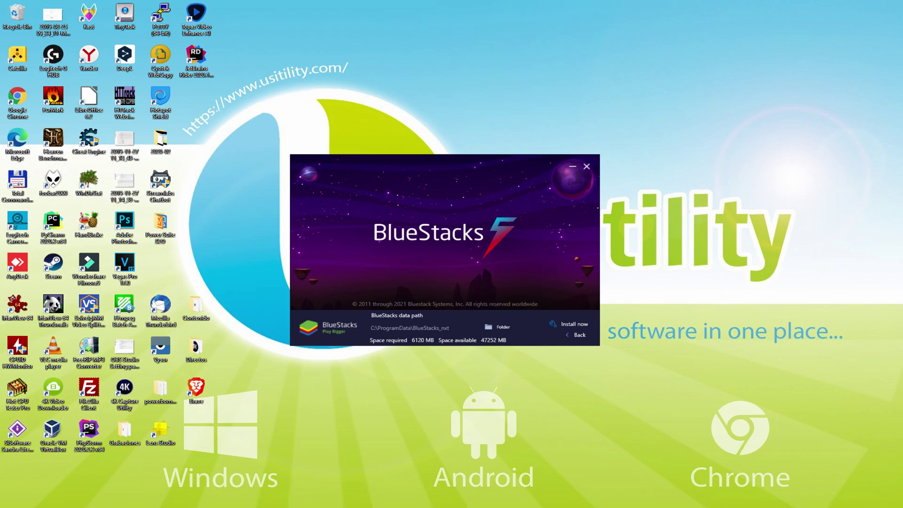
pyautogui.click(567, 334)
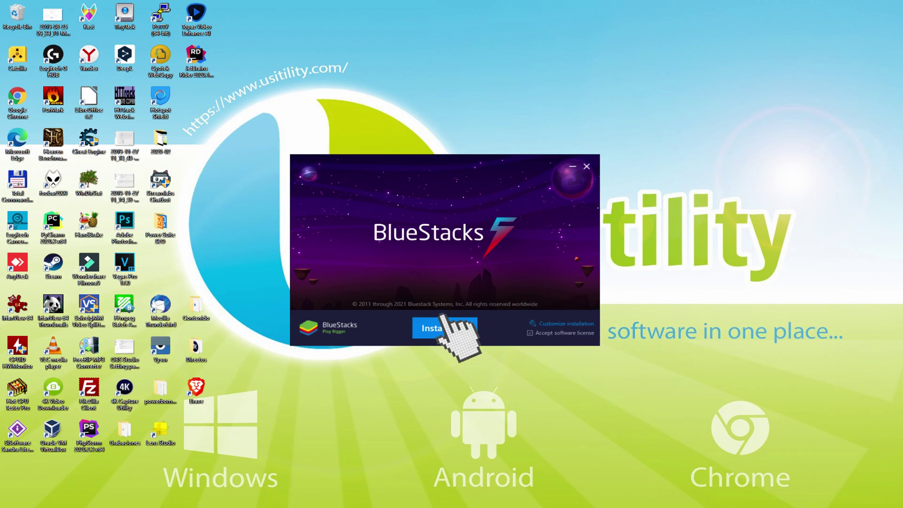
pyautogui.click(444, 328)
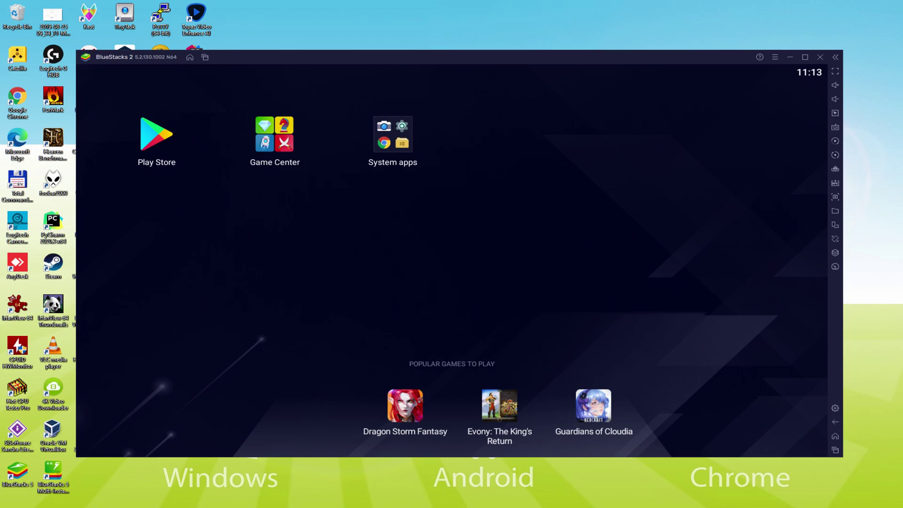
# - Open the Play Store, agree to the Google terms and accept Google Services with backup to Google Drive turned off
pyautogui.click(154, 135)
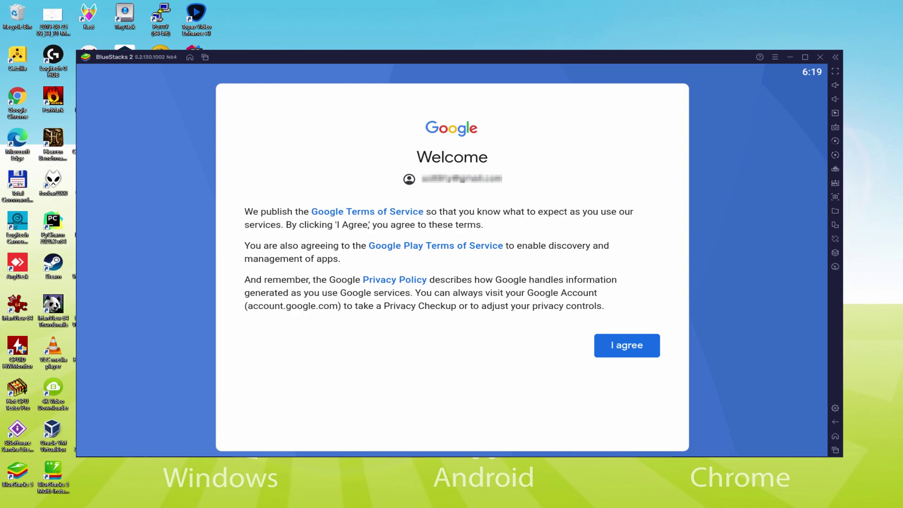
pyautogui.click(627, 347)
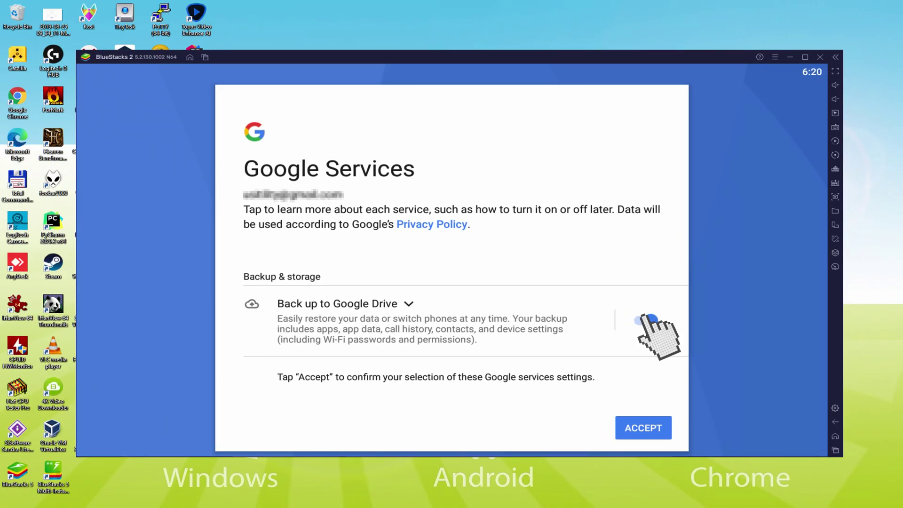
pyautogui.click(646, 321)
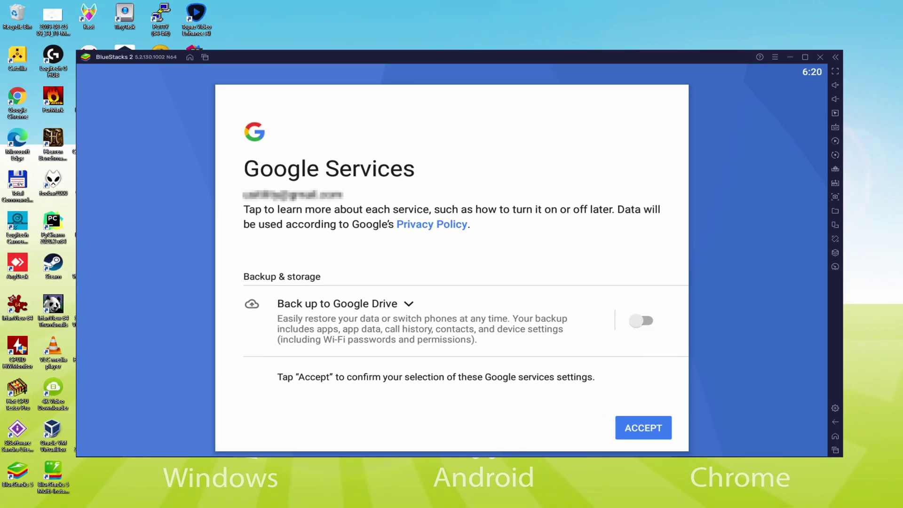
pyautogui.click(643, 428)
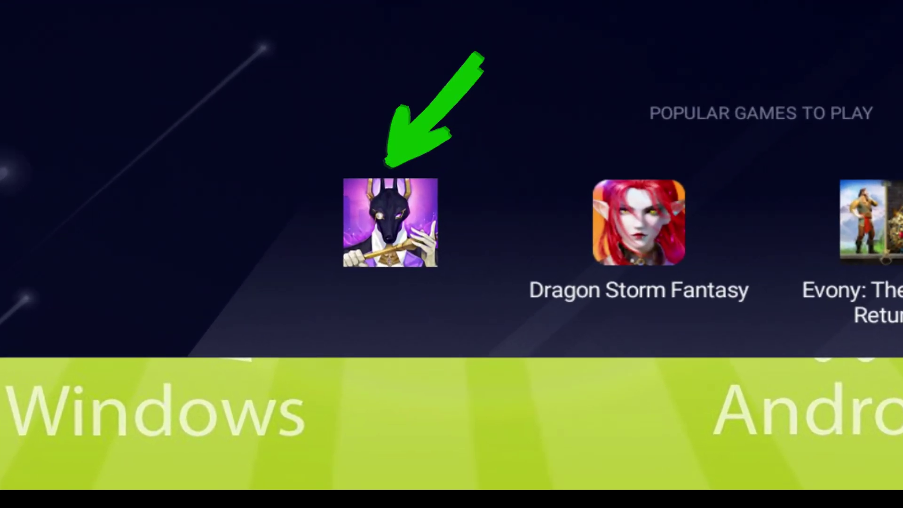
# - Open the Dislyte store page from the BlueStacks home screen and install the game
pyautogui.click(374, 196)
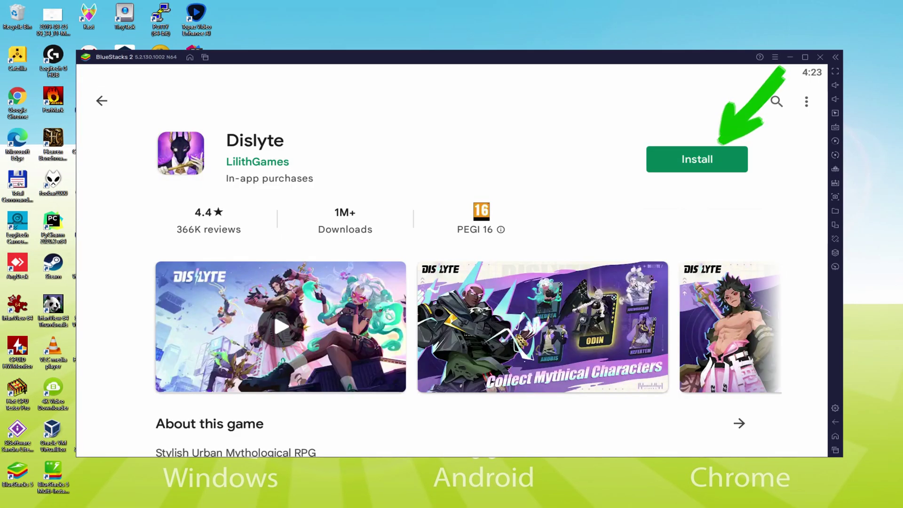
pyautogui.click(720, 153)
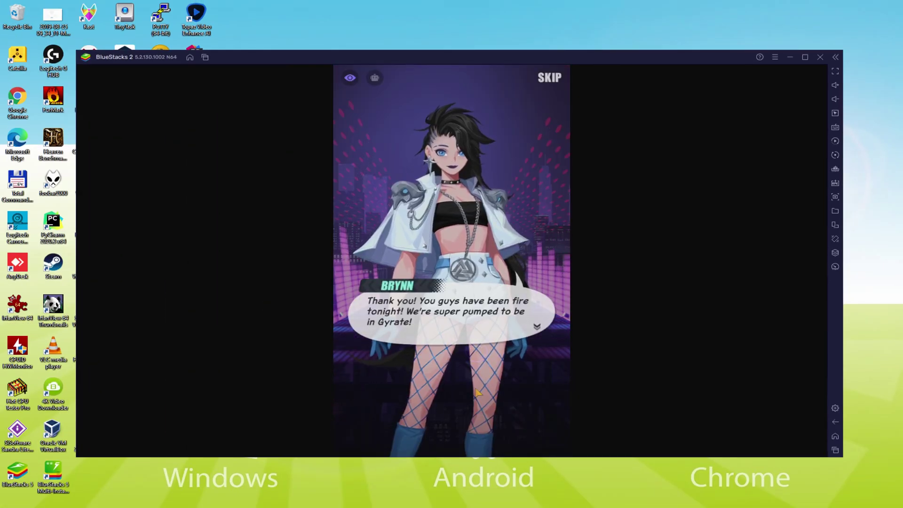
# - Advance Dislyte's opening concert story through the Brynn and Sieg dialogue, the comic panels and the Miramon's roar
pyautogui.click(470, 380)
pyautogui.click(471, 381)
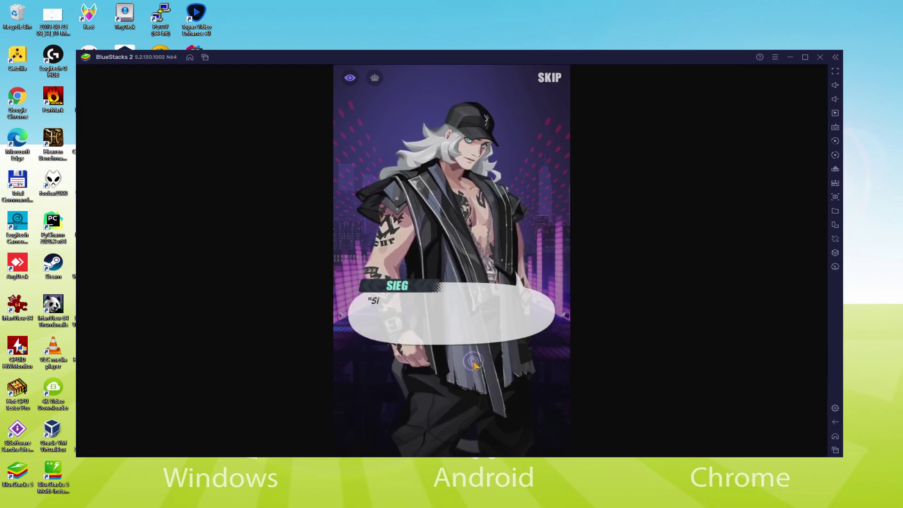
pyautogui.click(474, 363)
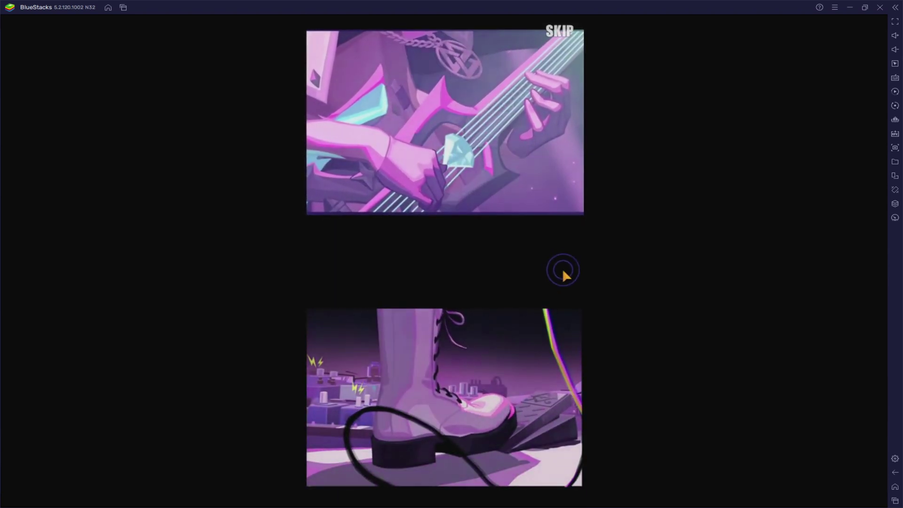
pyautogui.click(563, 272)
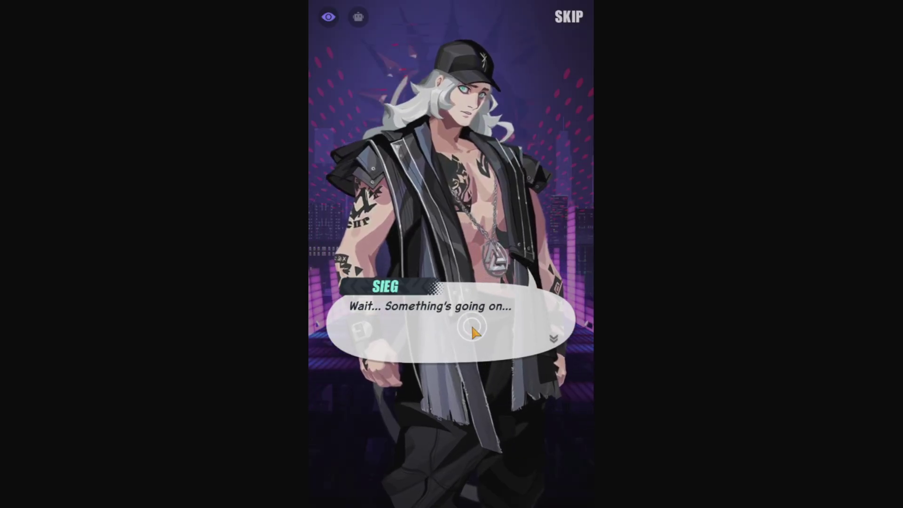
pyautogui.click(473, 329)
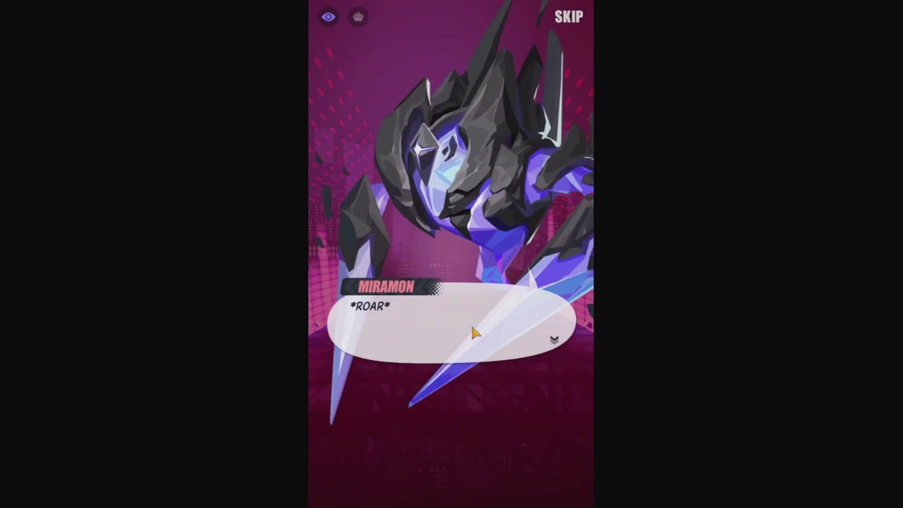
pyautogui.click(473, 328)
pyautogui.click(473, 329)
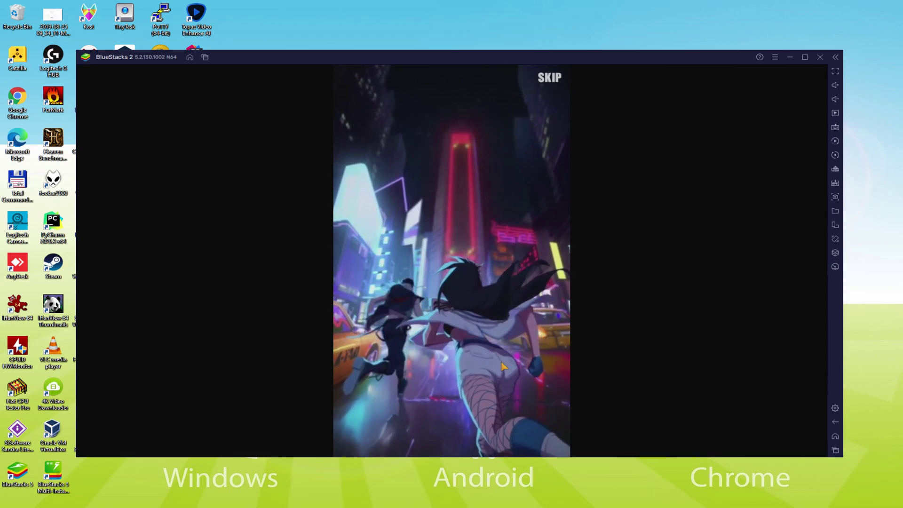
# - Advance the city chase cutscene in which Brynn and Sieg flee from the Miramon
pyautogui.click(483, 423)
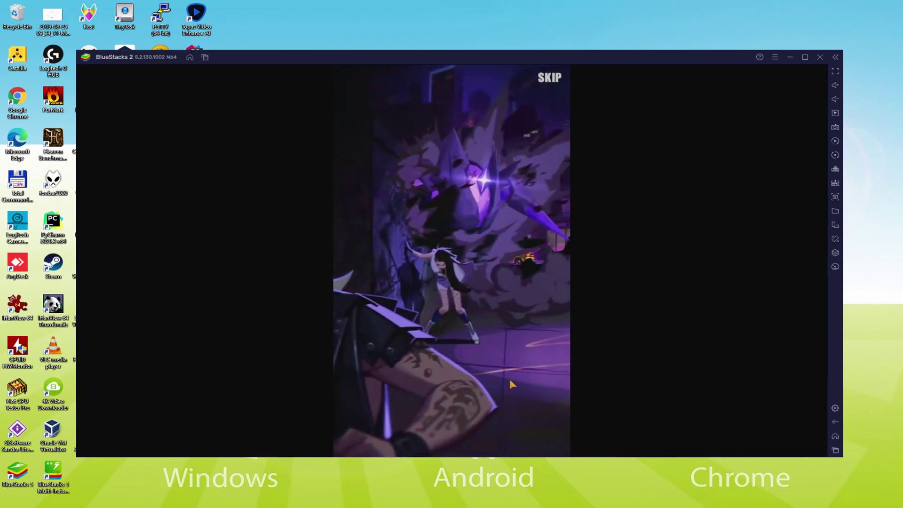
pyautogui.click(502, 401)
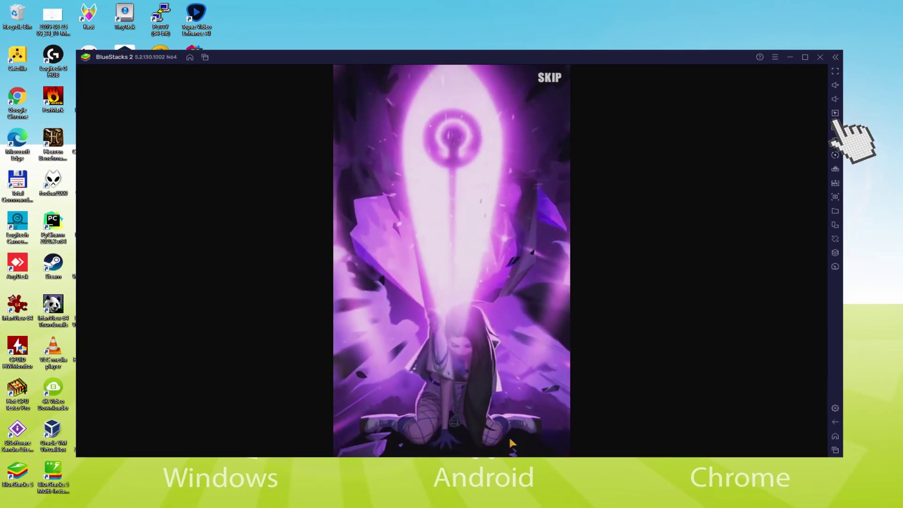
pyautogui.hotkey('ctrl', 'shift', 'a')
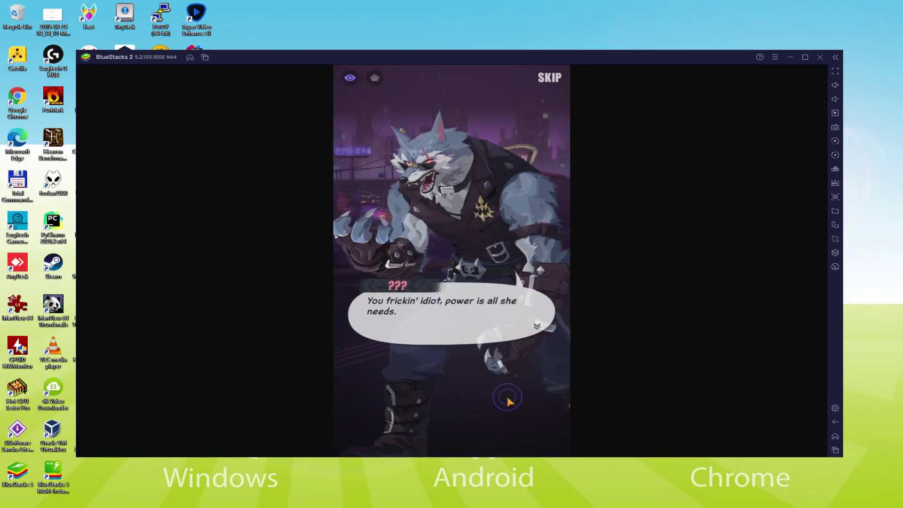
# - Advance the confrontation dialogue between the unnamed wolf character and Sieg near the gas station
pyautogui.click(506, 394)
pyautogui.click(506, 395)
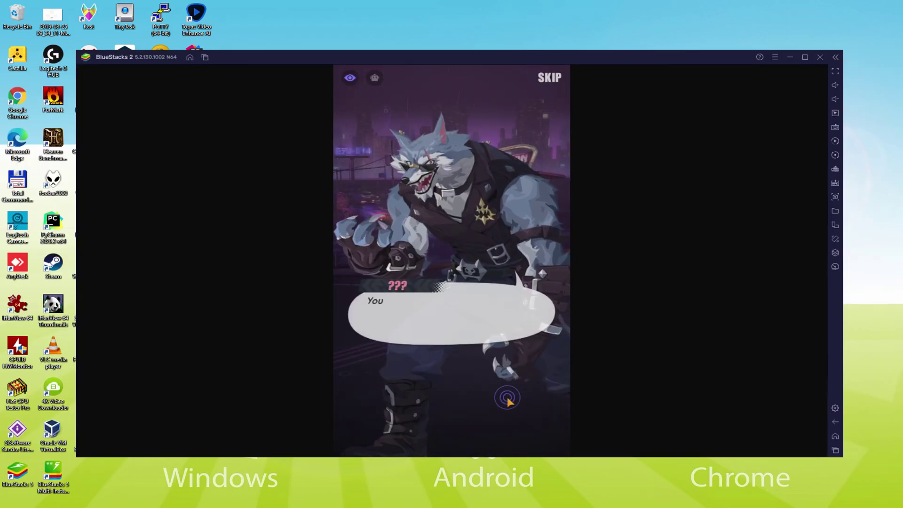
pyautogui.click(508, 397)
pyautogui.click(507, 398)
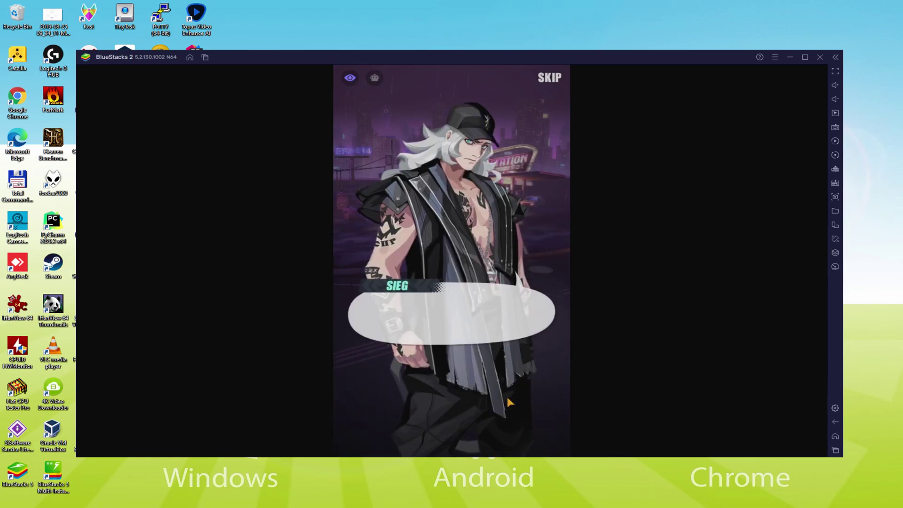
pyautogui.click(508, 398)
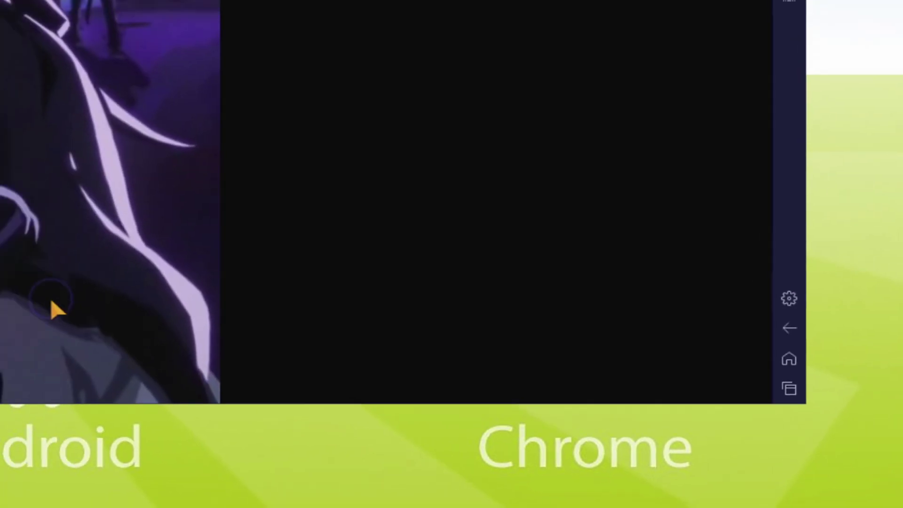
pyautogui.click(759, 226)
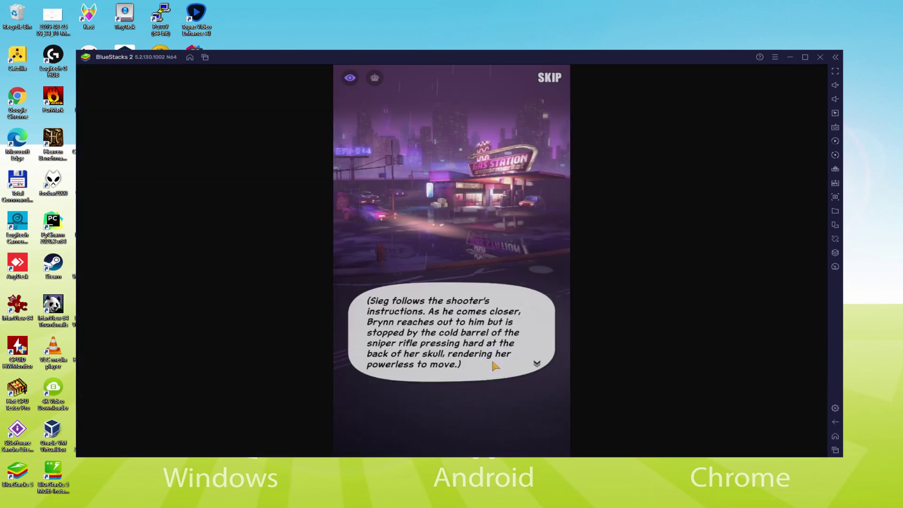
# - Advance the gas station standoff dialogue between Sieg and Brynn and continue into the Esper Union HQ bar scene
pyautogui.click(491, 359)
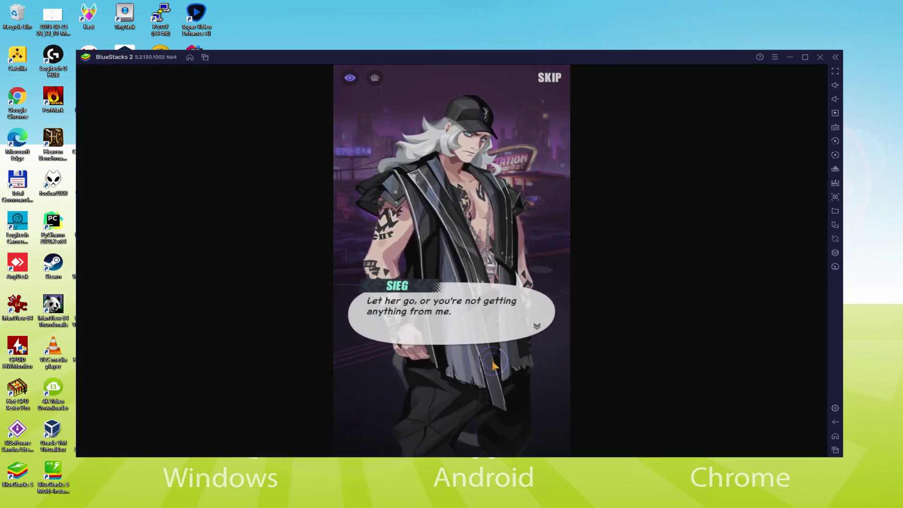
pyautogui.click(493, 366)
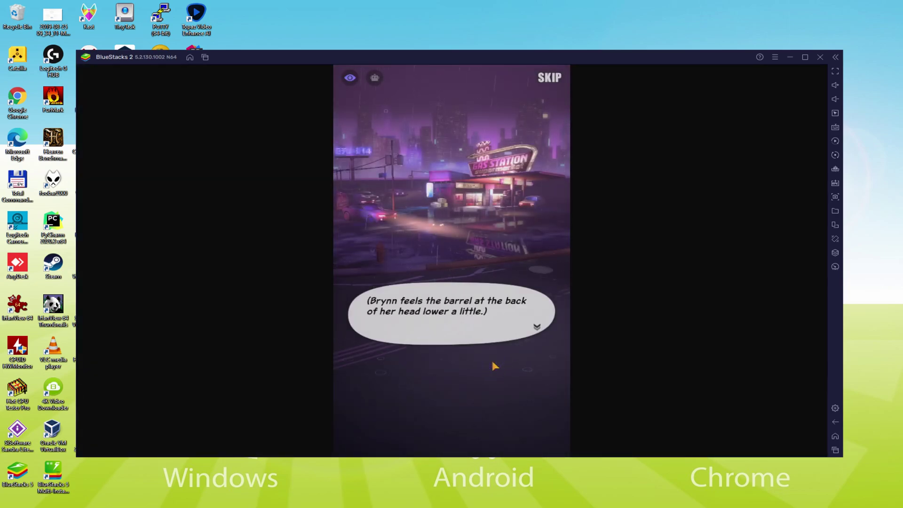
pyautogui.click(494, 366)
pyautogui.click(493, 366)
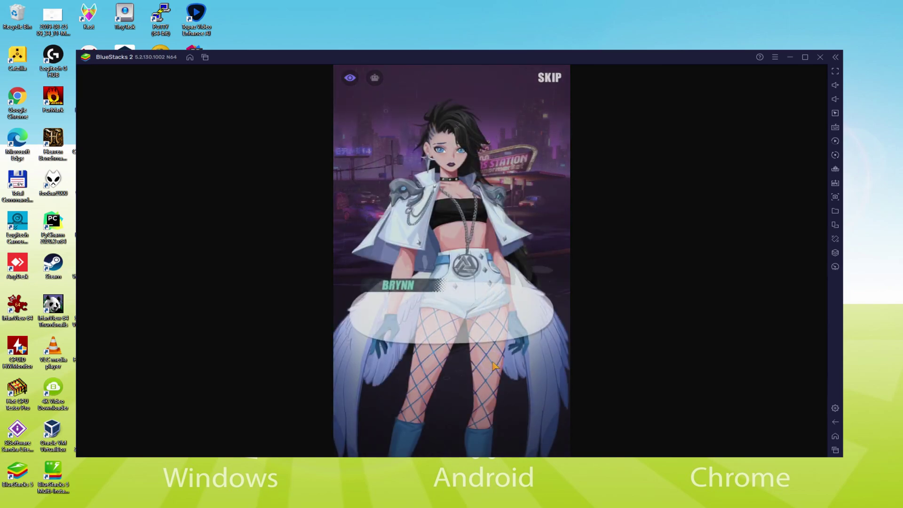
pyautogui.click(494, 366)
pyautogui.click(493, 365)
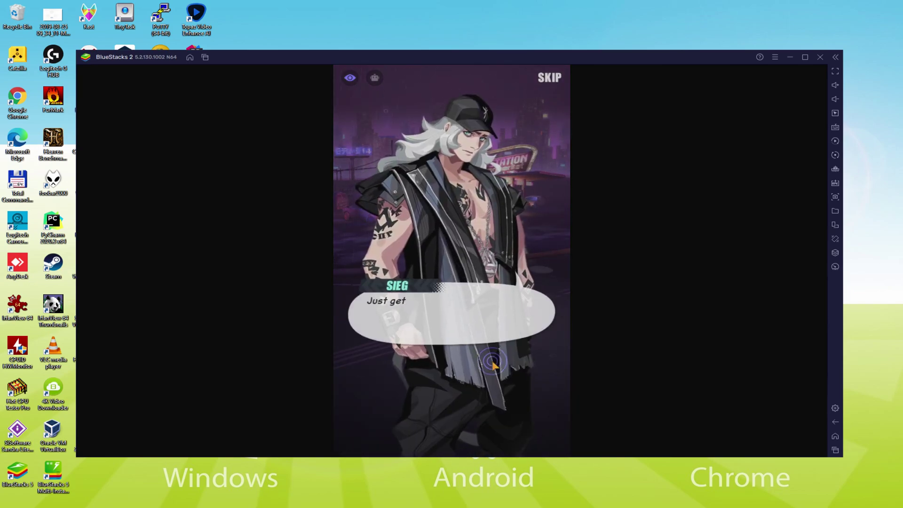
pyautogui.click(494, 365)
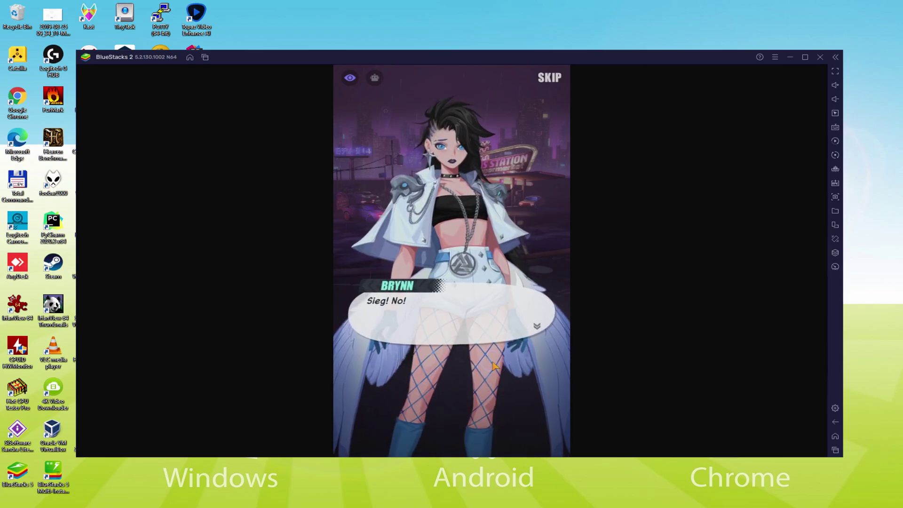
pyautogui.click(494, 366)
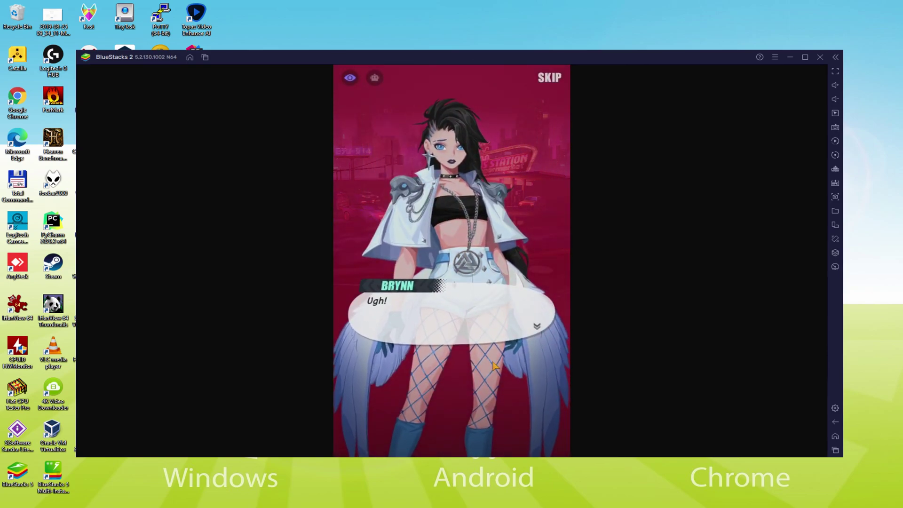
pyautogui.click(494, 365)
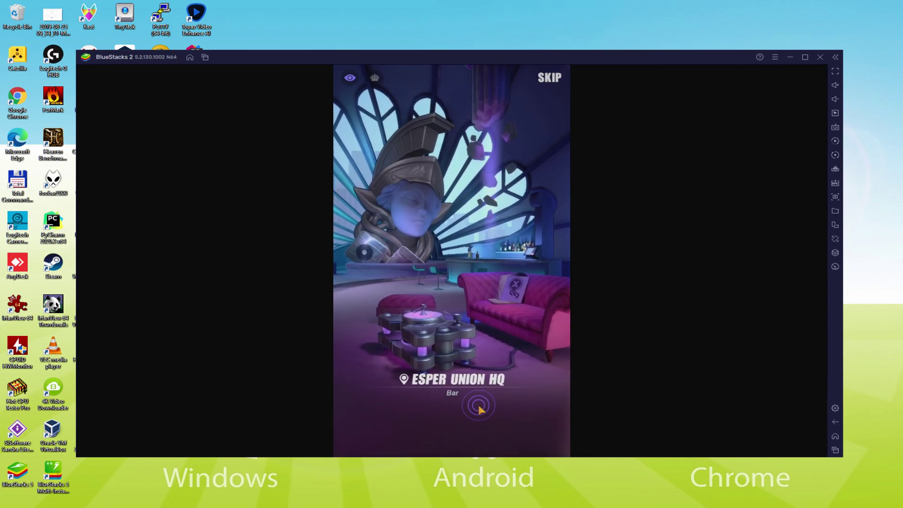
pyautogui.click(479, 389)
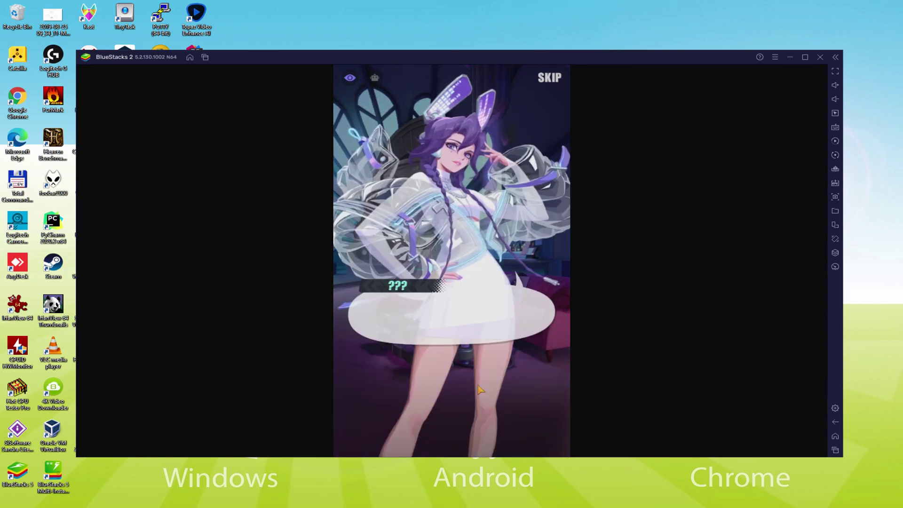
# - Advance the Esper Union HQ dialogue in which Brynn meets Discboom and asks for help
pyautogui.click(479, 389)
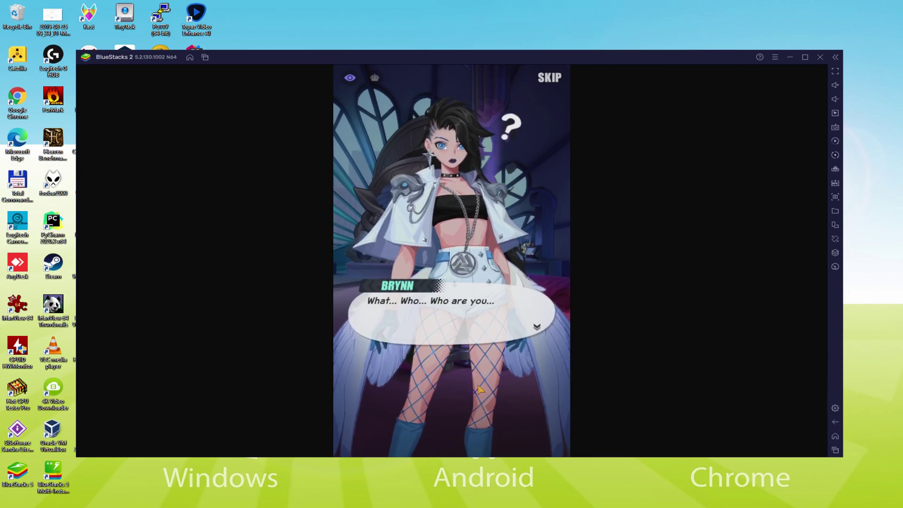
pyautogui.click(480, 390)
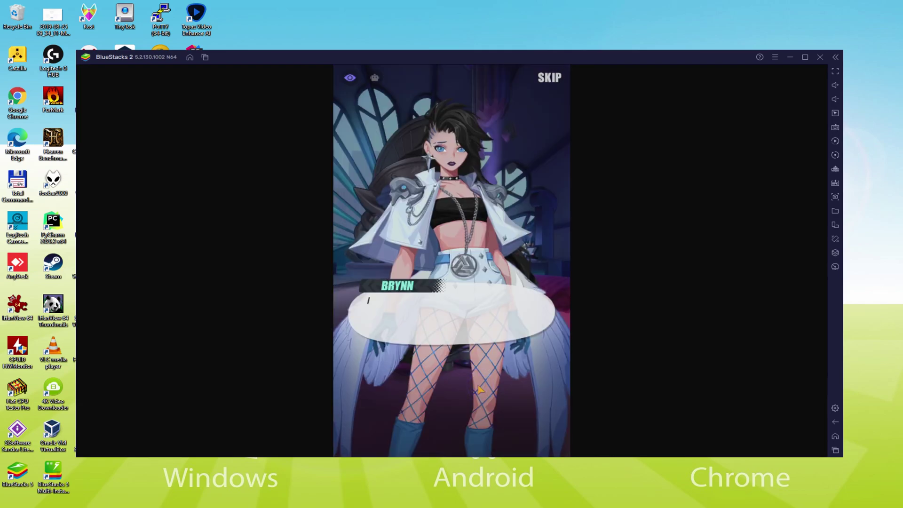
pyautogui.click(479, 389)
pyautogui.click(479, 389)
pyautogui.click(479, 389)
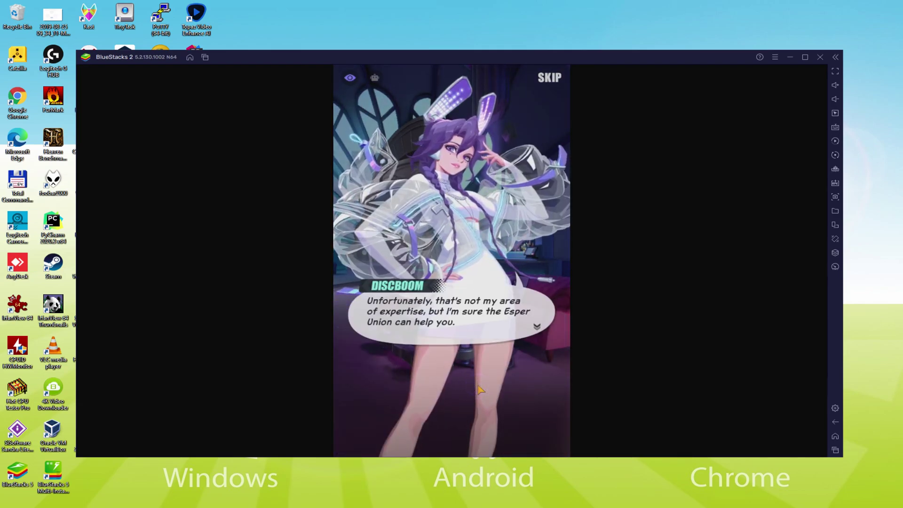
pyautogui.click(478, 388)
pyautogui.click(479, 389)
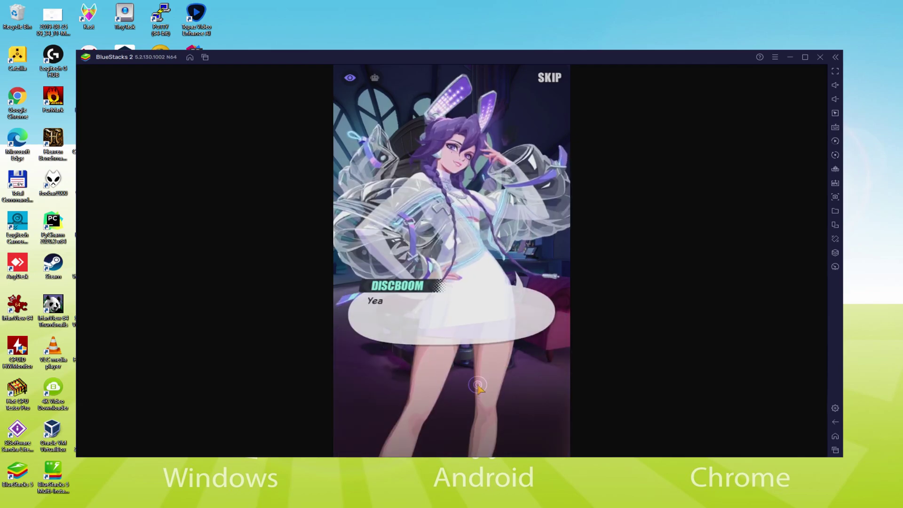
# - Advance the dialogue about Brynn joining the Union through Discboom's basic training remark to the end of the scene
pyautogui.click(479, 389)
pyautogui.click(479, 388)
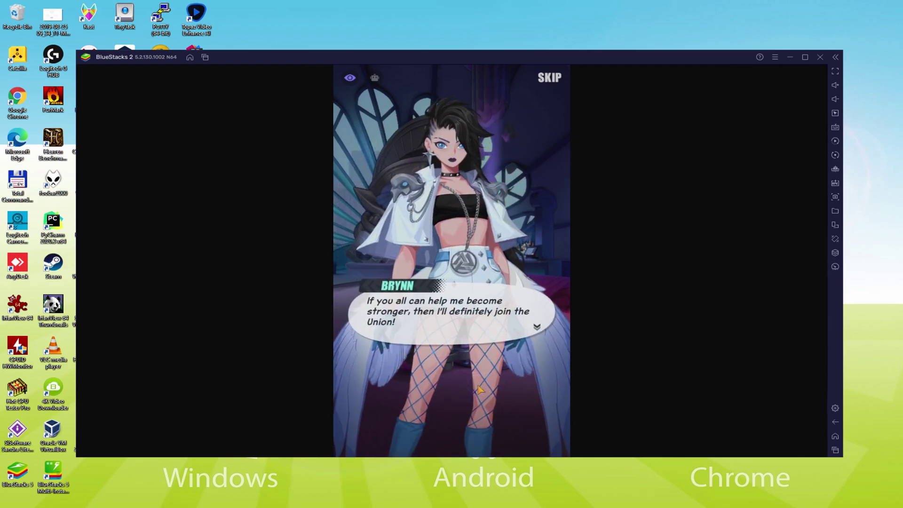
pyautogui.click(479, 389)
pyautogui.click(478, 388)
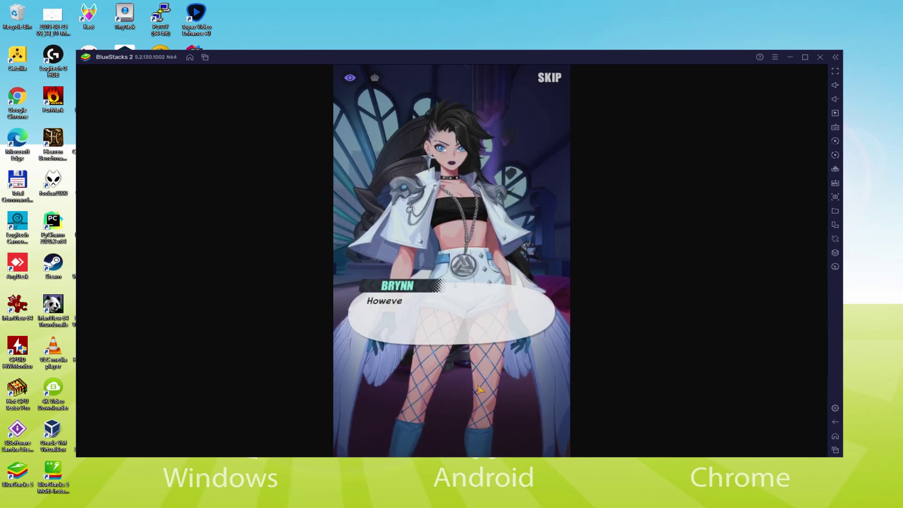
pyautogui.click(479, 388)
pyautogui.click(479, 388)
pyautogui.click(479, 388)
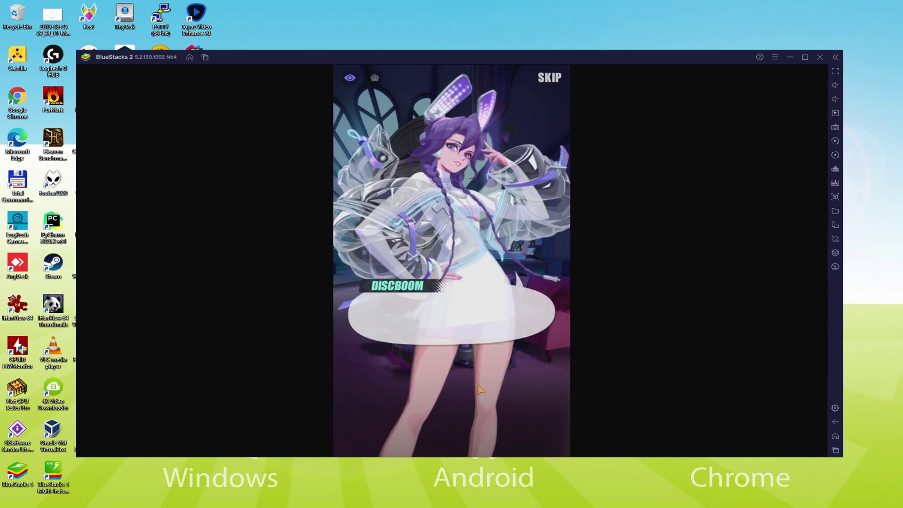
pyautogui.click(479, 389)
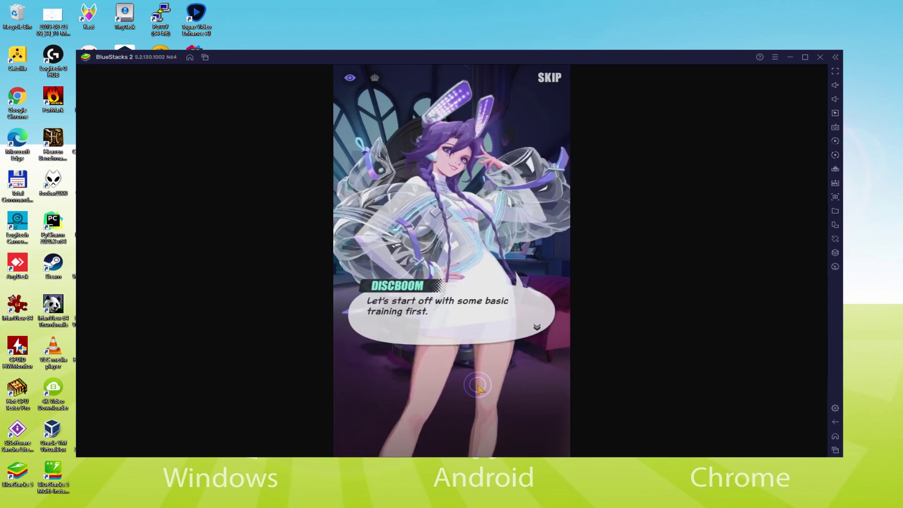
pyautogui.click(479, 388)
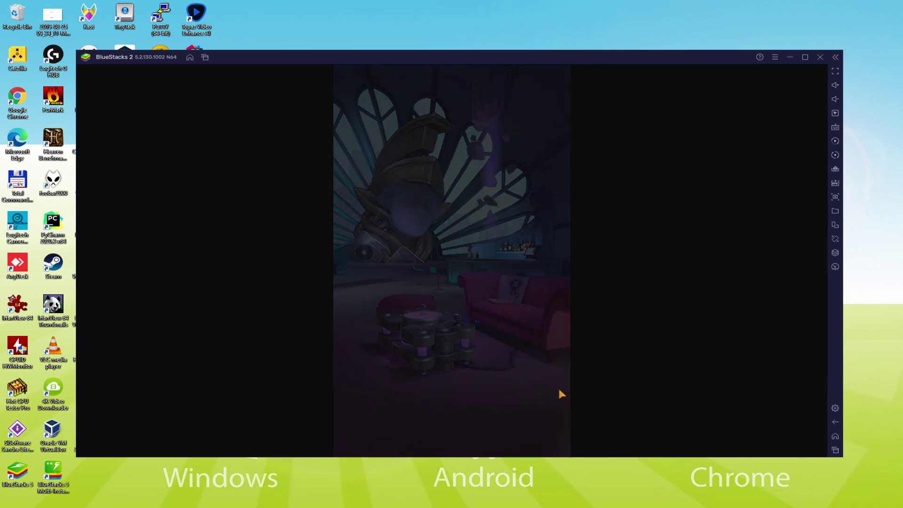
# - Open training stage 1-1 on the Chapter 1 Dawn of a New Era map and start its battle with Brynn as captain
pyautogui.click(509, 167)
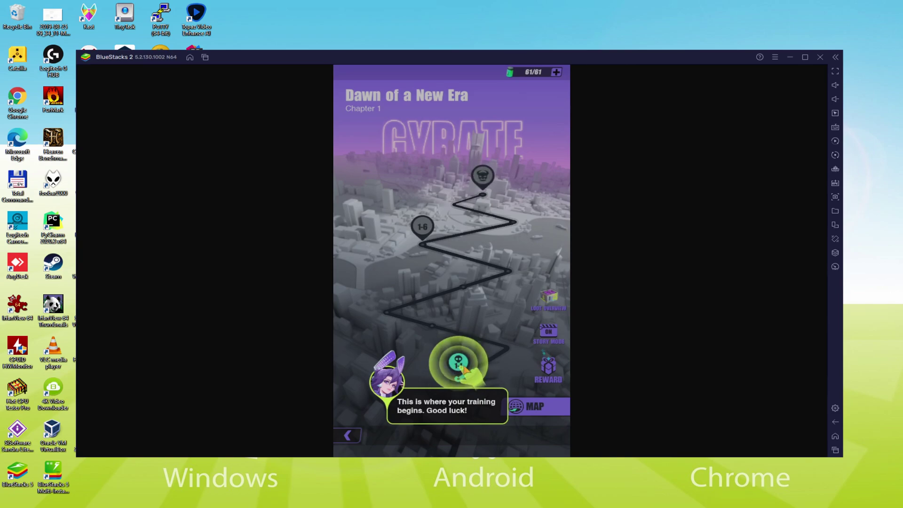
pyautogui.click(463, 378)
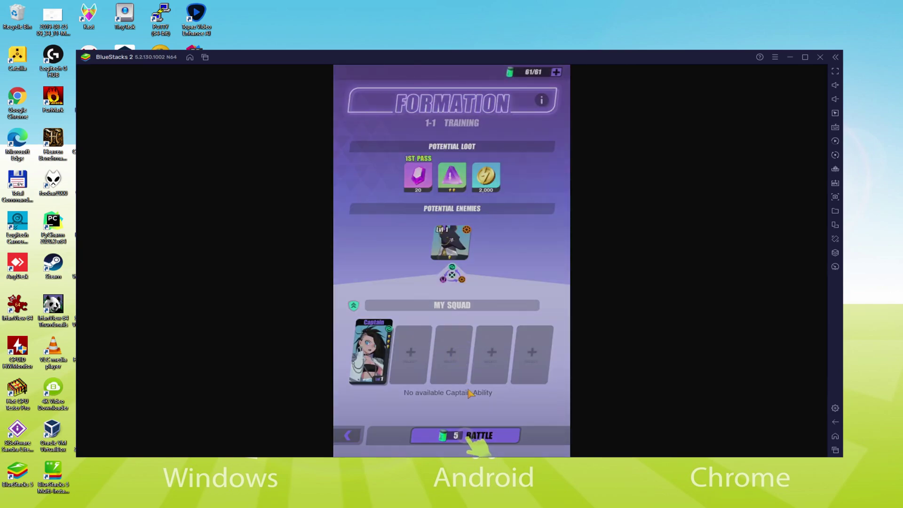
pyautogui.click(471, 437)
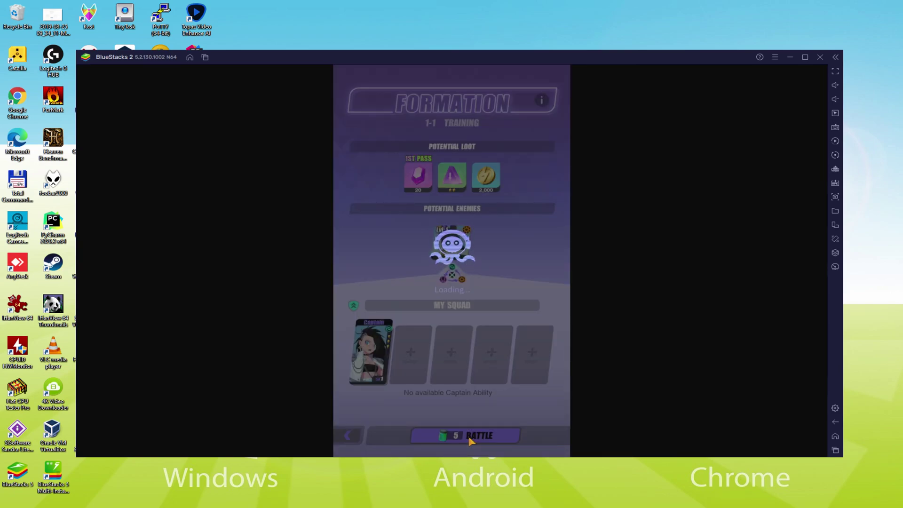